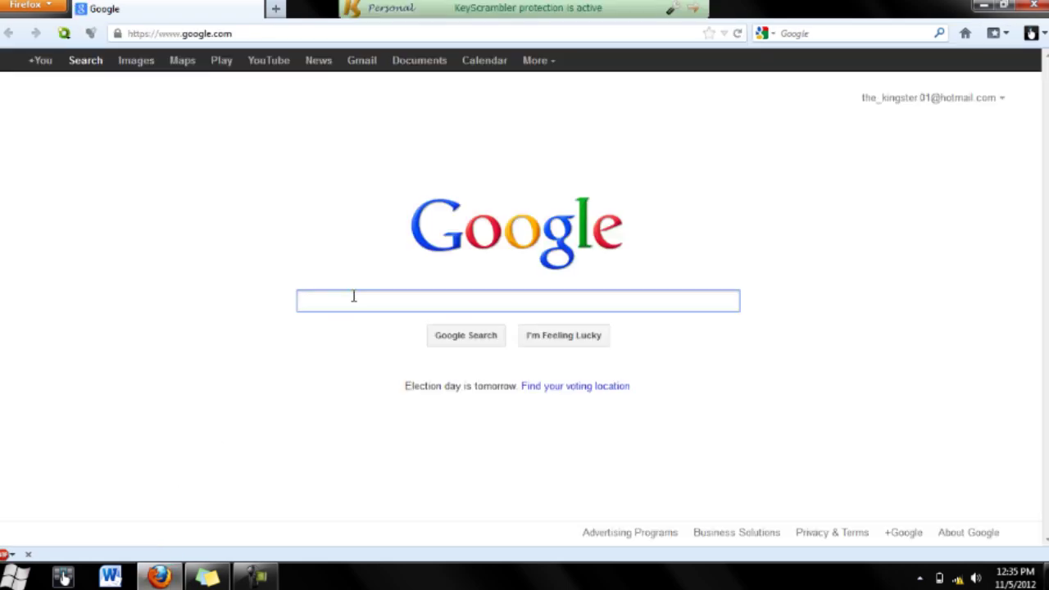
Search Google for "tweakslogon" and open the Tweaks.com Logon Changer for Windows 7 result
text(t)
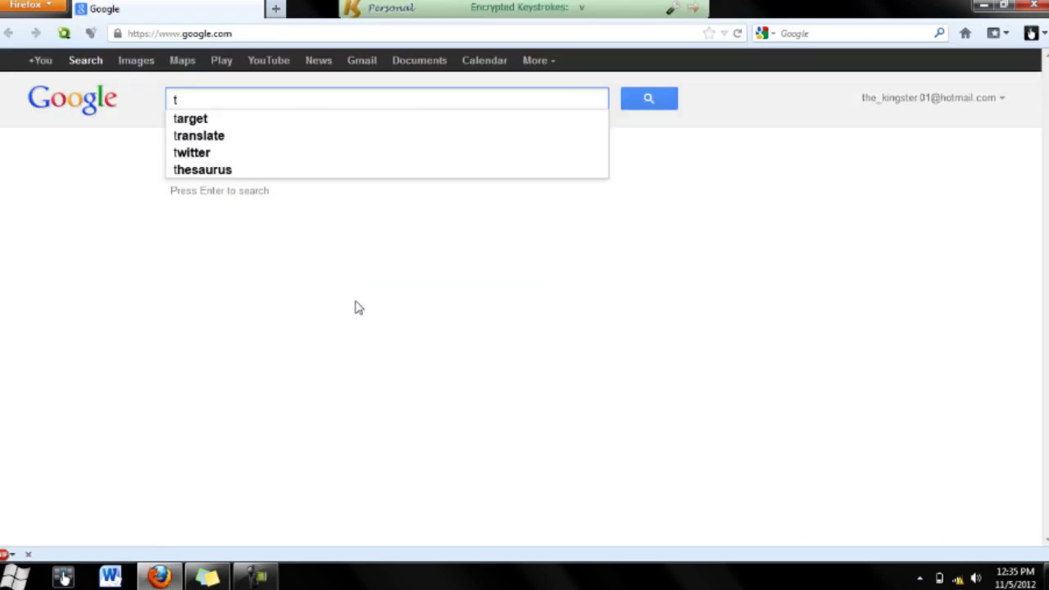
text(weaksl)
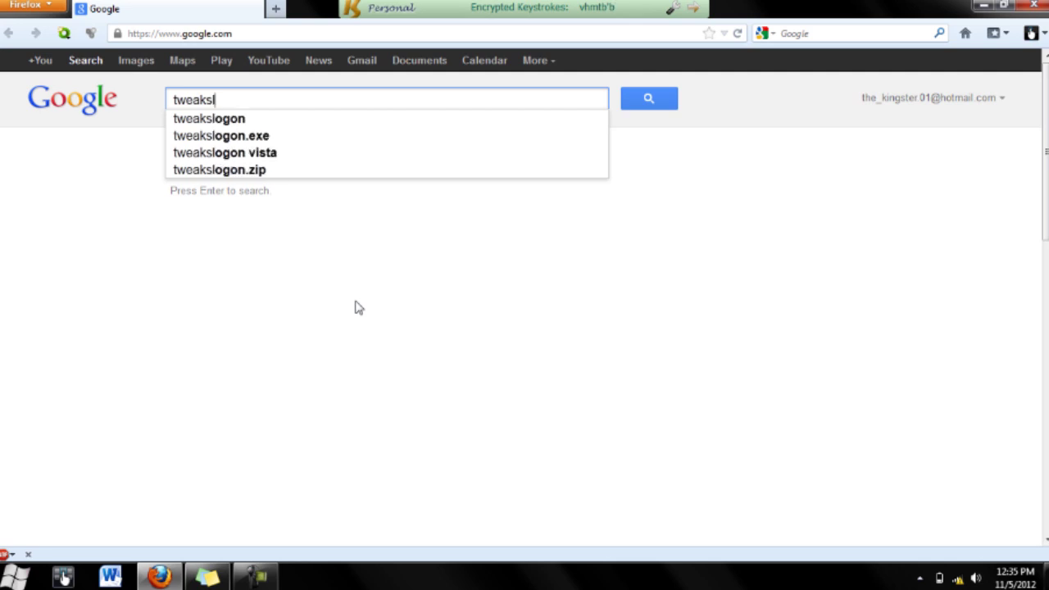
text(ogon)
key(Return)
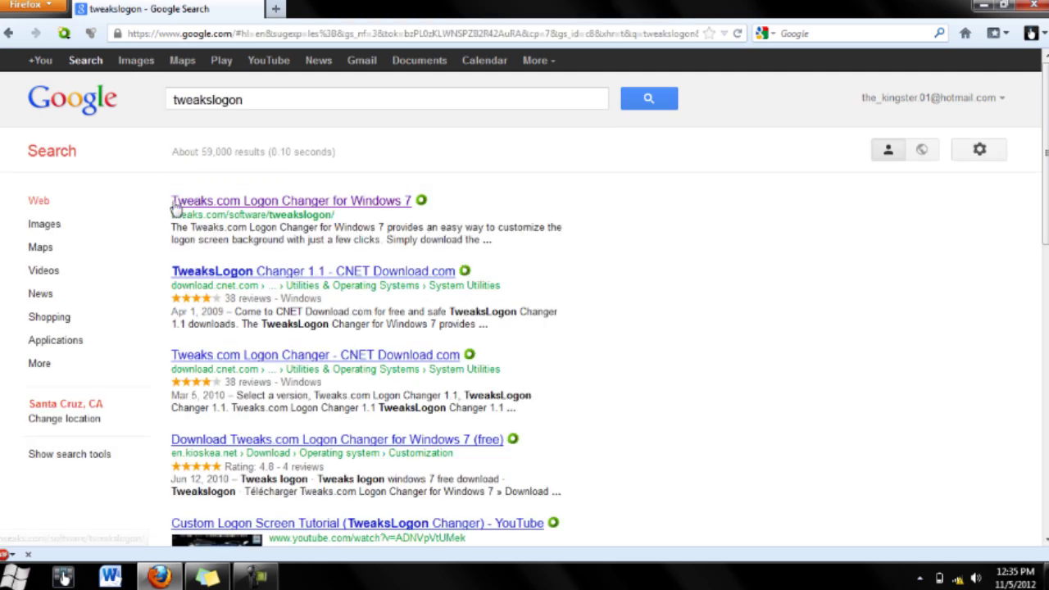
click(340, 203)
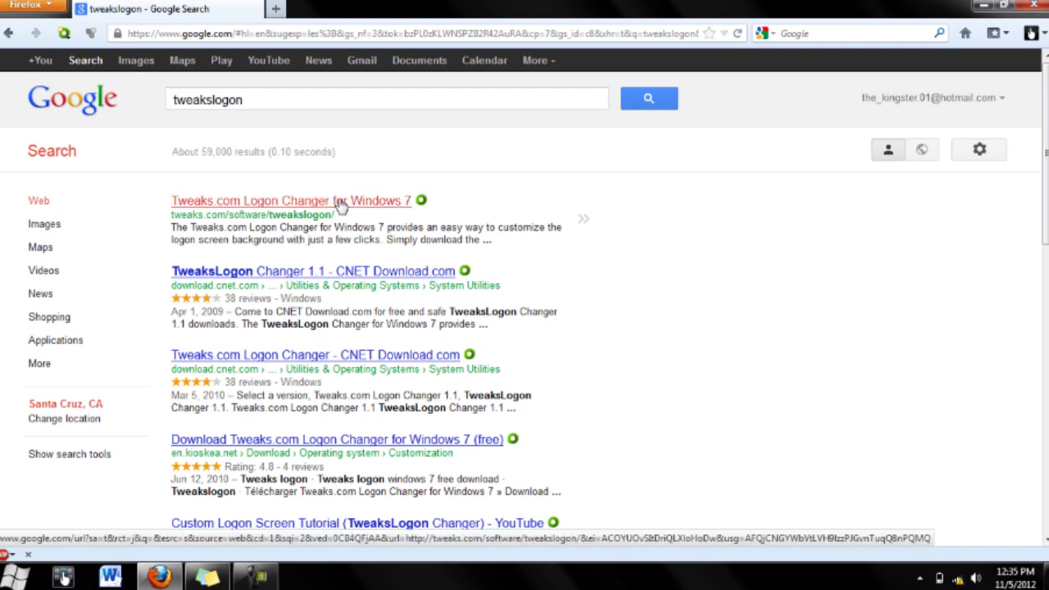
Download the Logon Changer through the CNET Download.com link on the page and save the installer file
scroll(51, 360, down, 5)
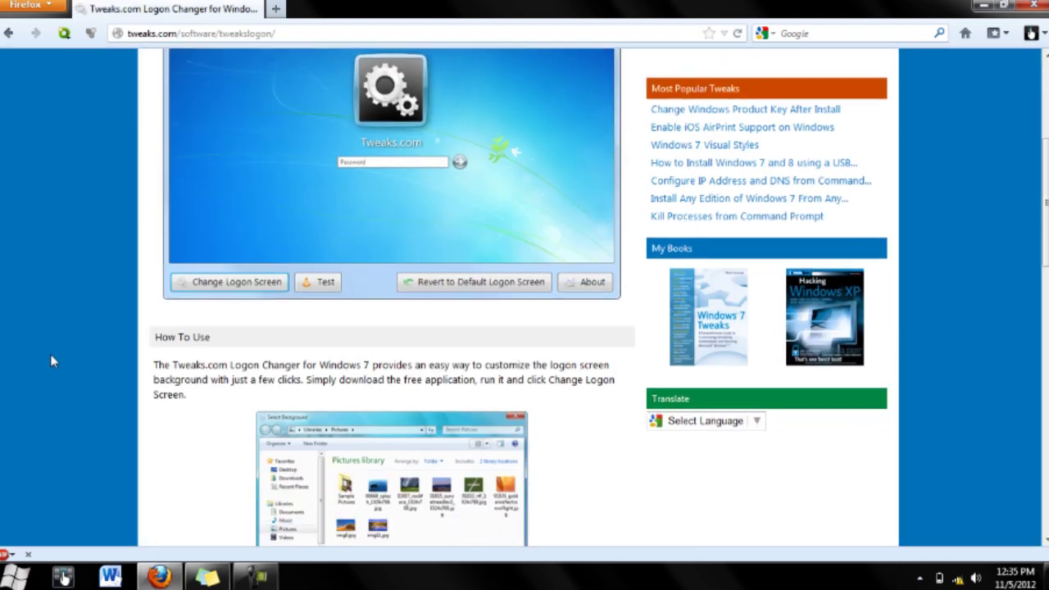
scroll(51, 360, down, 3)
scroll(135, 284, down, 7)
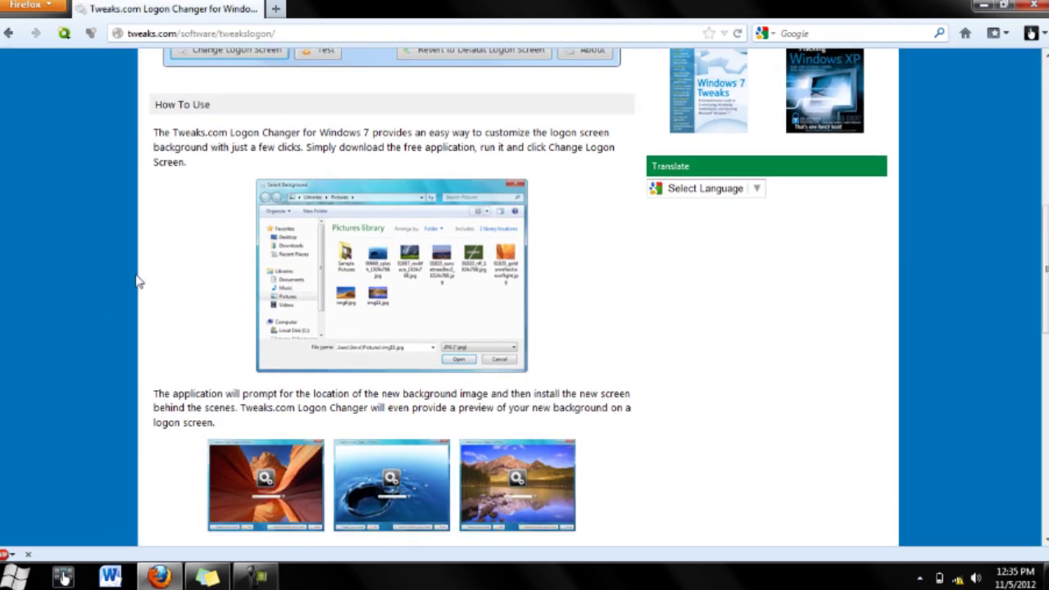
scroll(139, 279, down, 4)
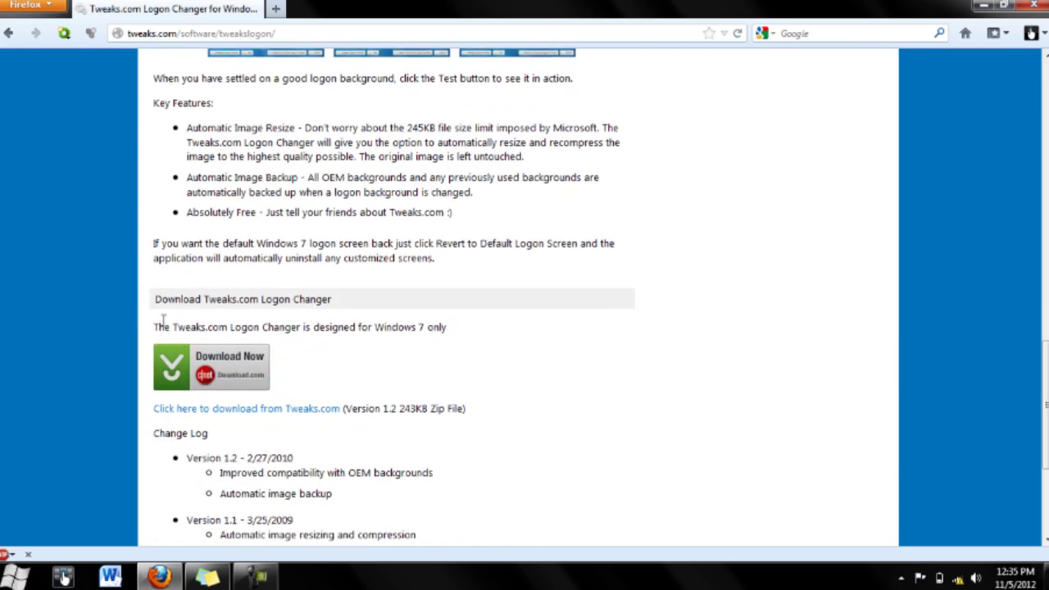
click(172, 374)
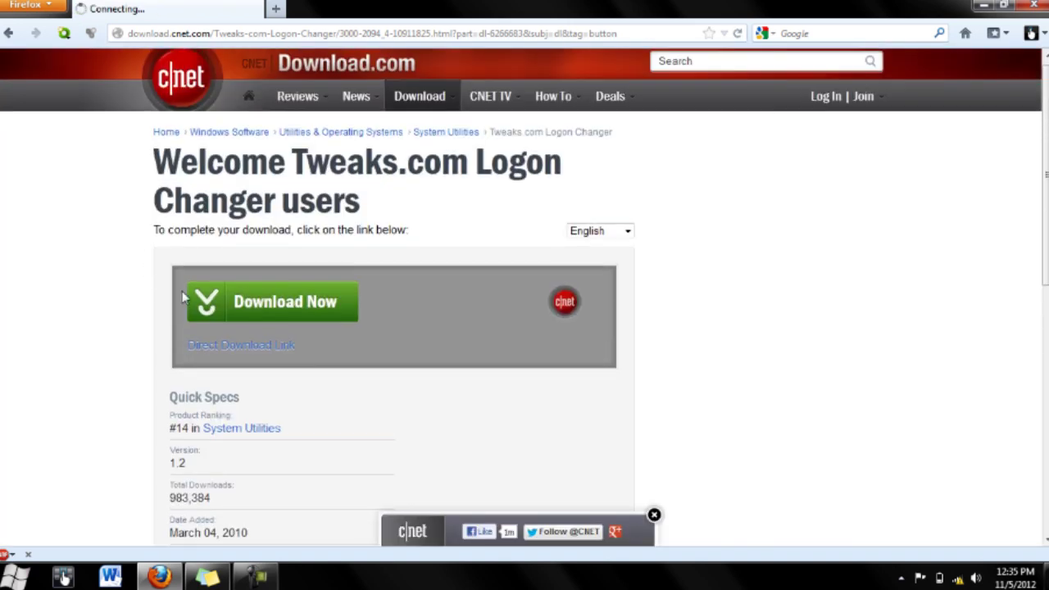
click(200, 318)
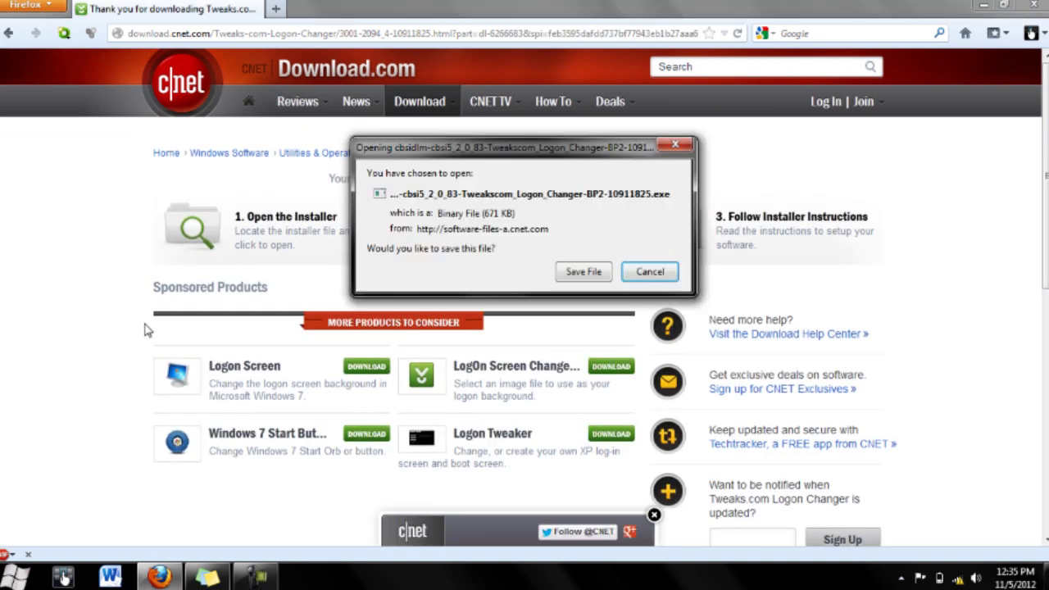
click(581, 273)
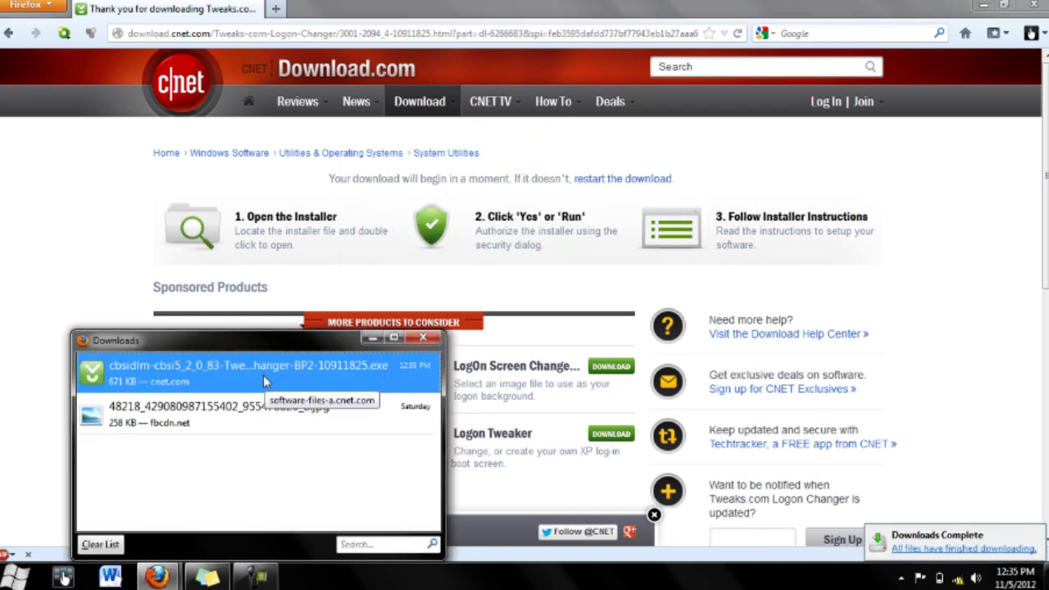
Run the downloaded CNET installer and proceed past the Coupon Companion offer to fetch tweakslogon.zip and show it in its folder
double_click(267, 373)
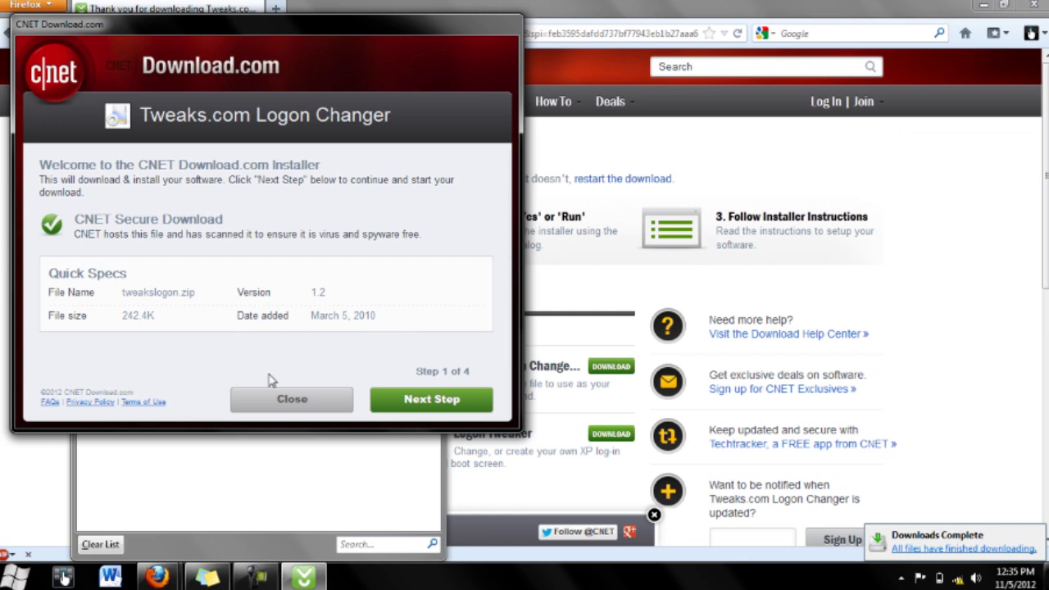
click(397, 401)
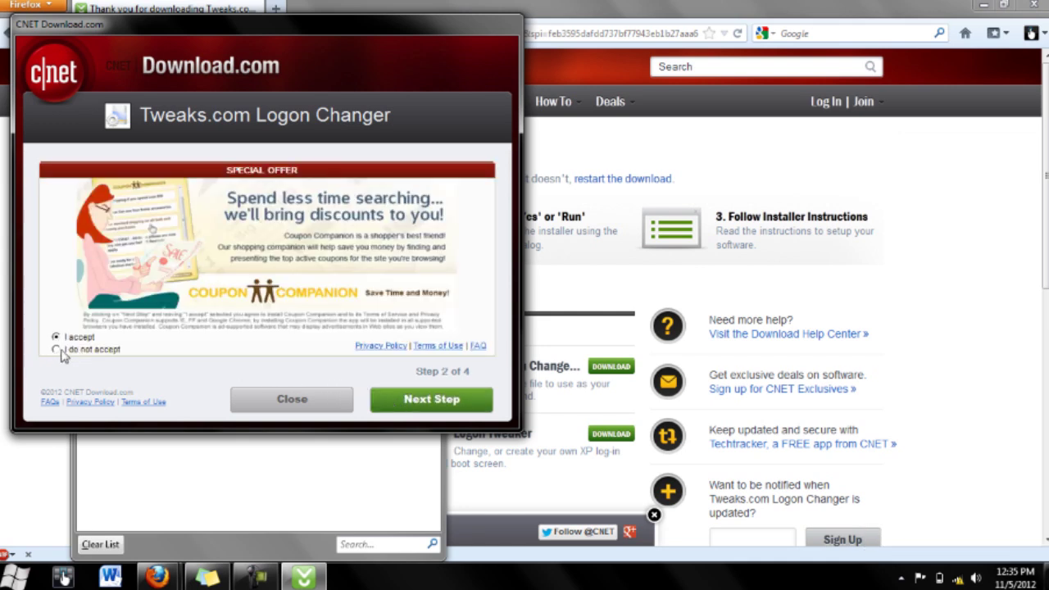
click(459, 398)
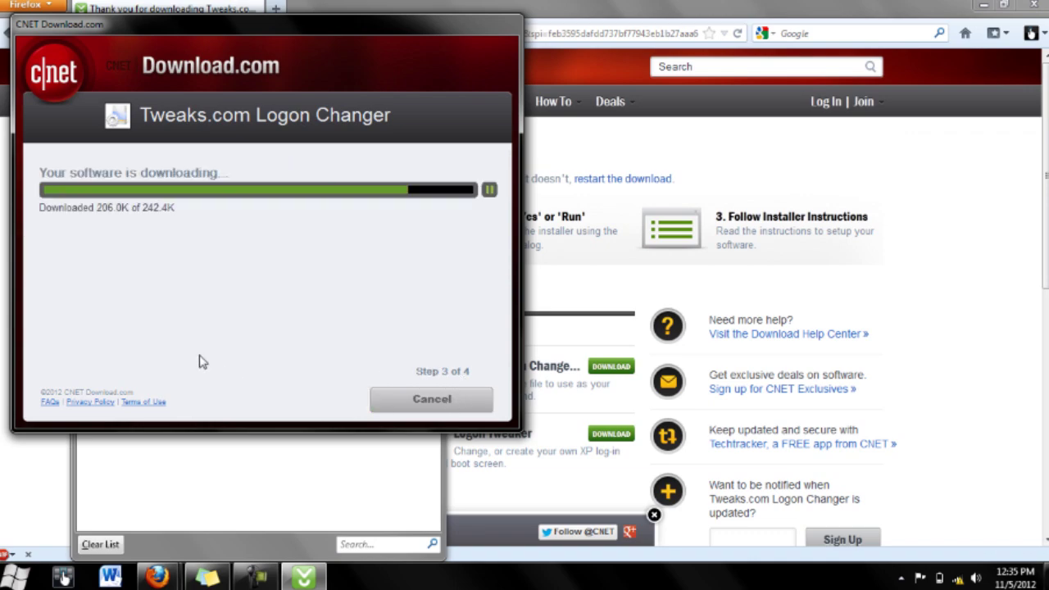
click(430, 401)
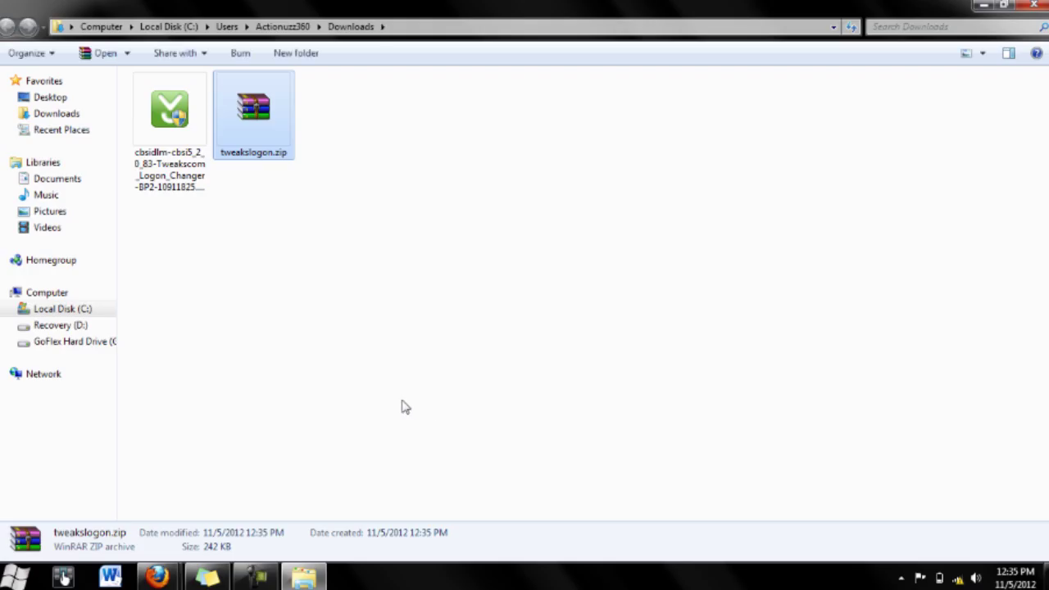
Extract tweakslogon.zip directly into the Downloads folder
click(348, 361)
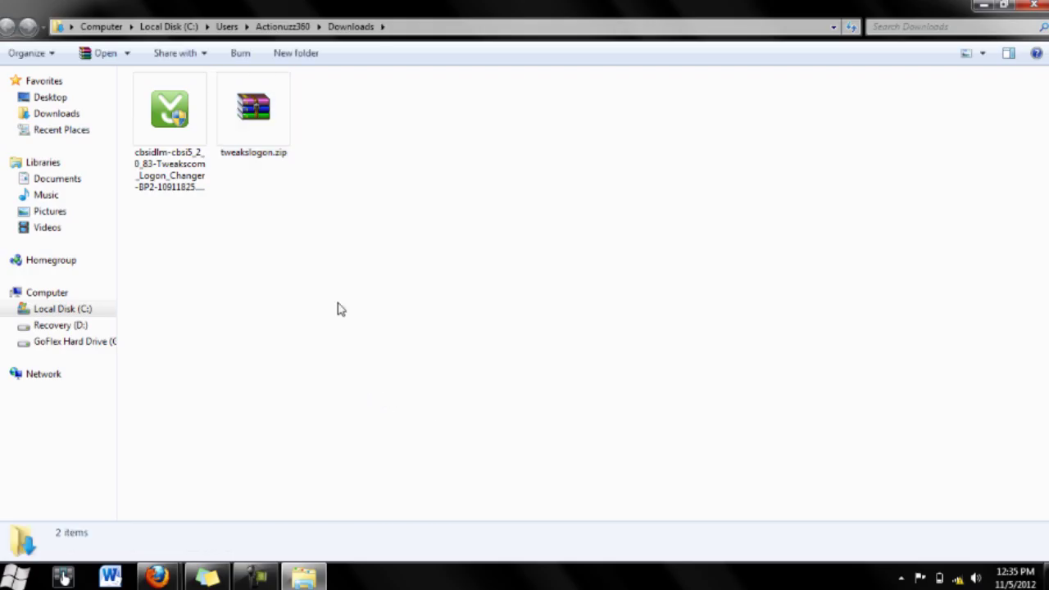
click(254, 123)
click(263, 246)
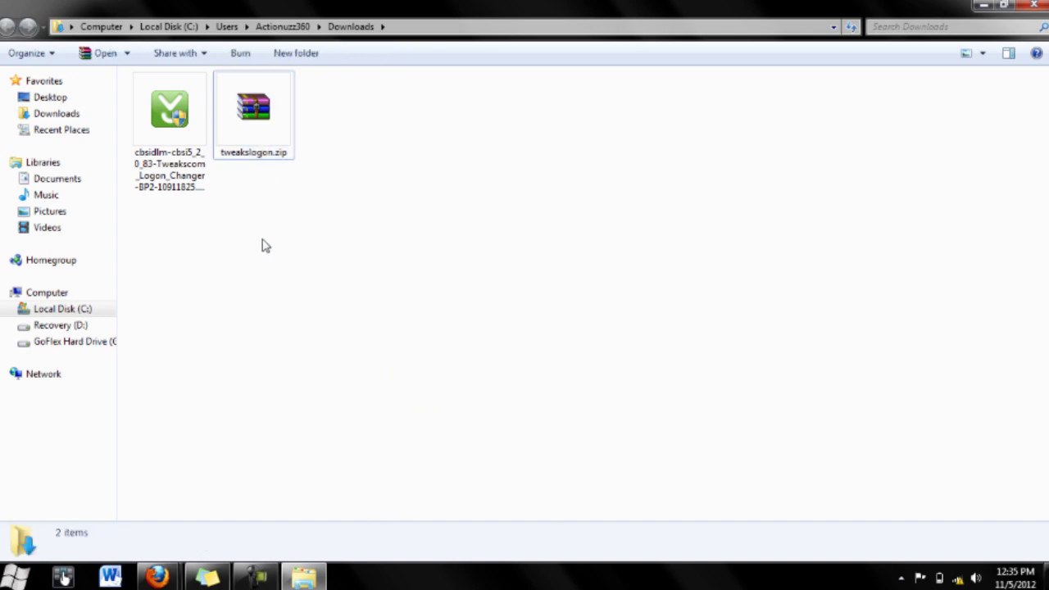
click(264, 140)
click(282, 240)
click(268, 137)
right_click(268, 137)
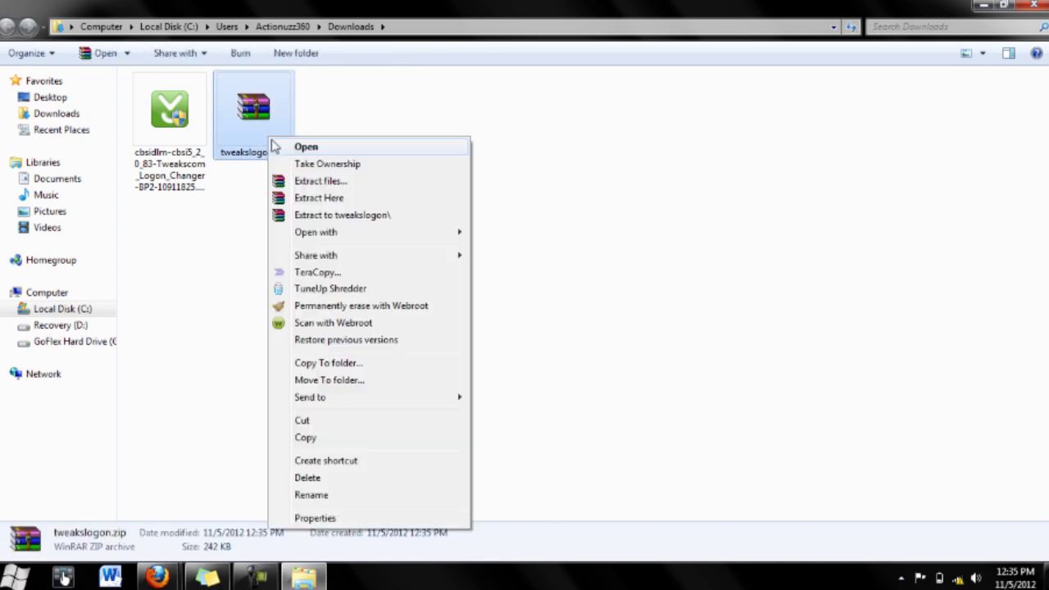
click(316, 197)
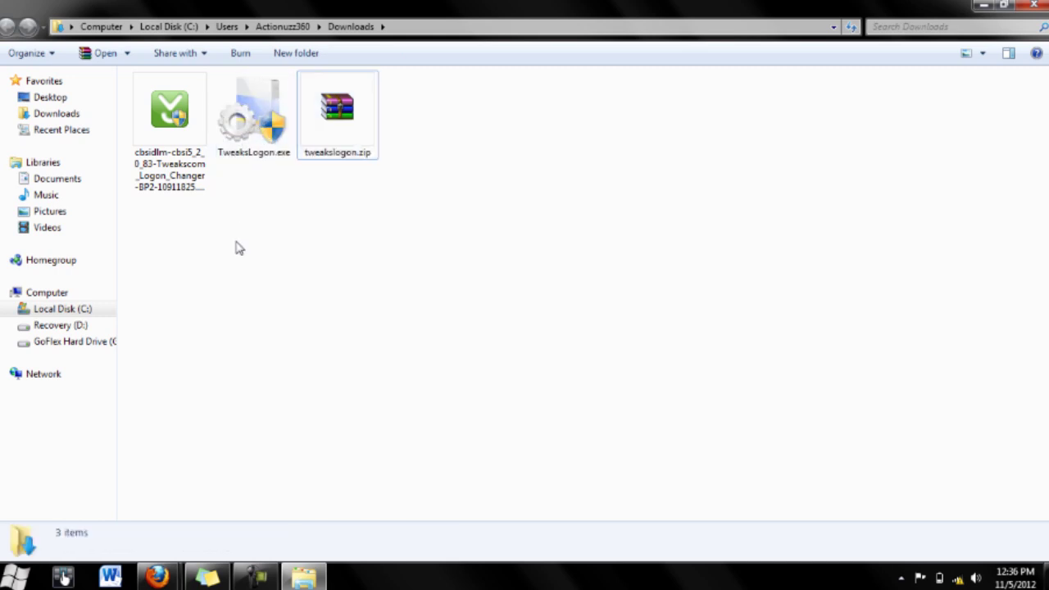
Launch the extracted TweaksLogon.exe
click(255, 135)
click(265, 226)
double_click(271, 135)
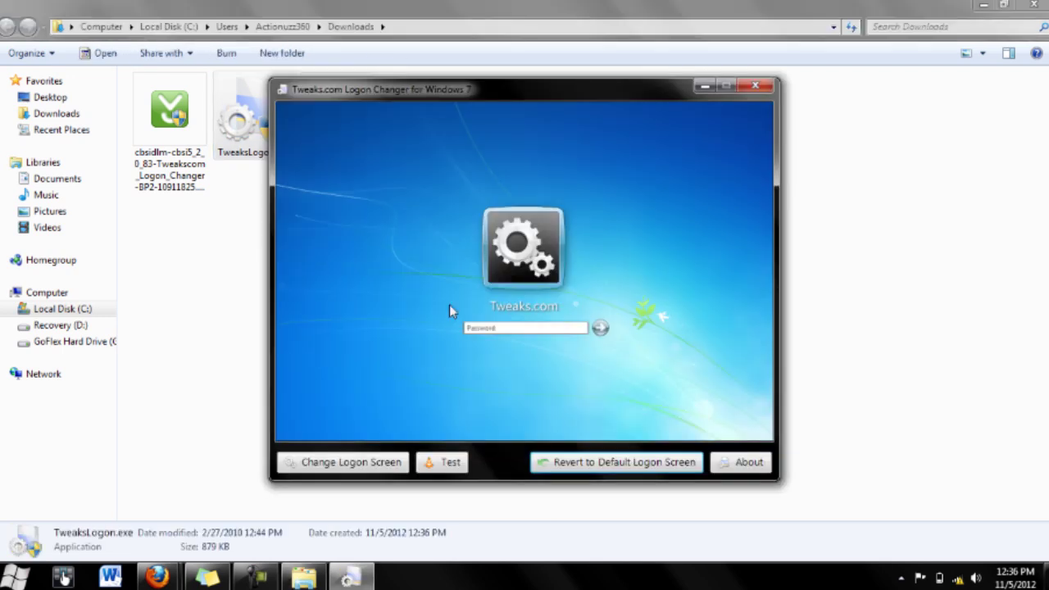
Choose (5).jpg from the Pictures\WINDOWS folder on the GoFlex hard drive as the new logon screen background
click(319, 463)
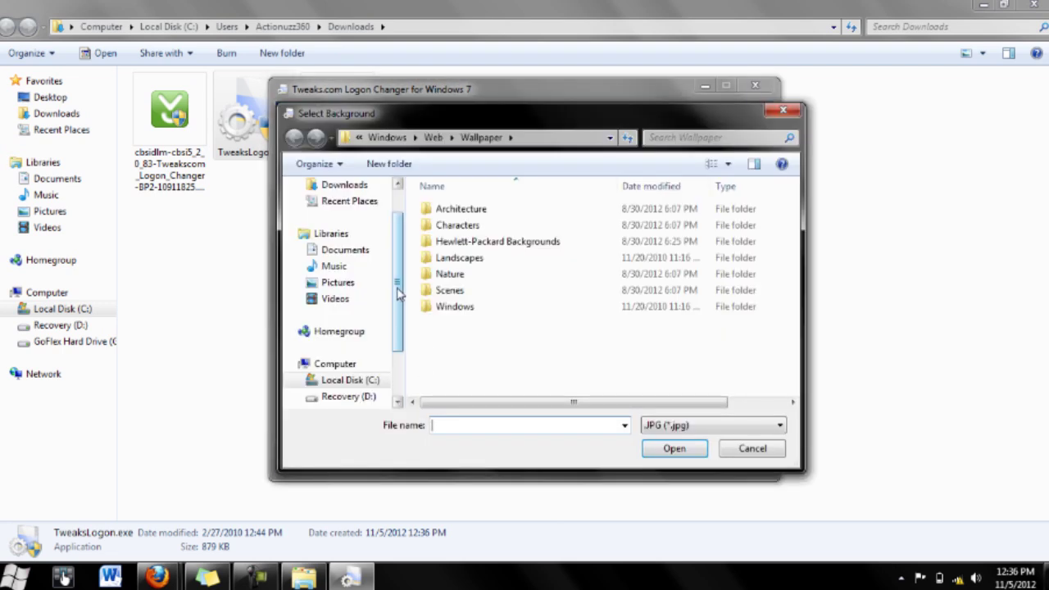
scroll(397, 295, down, 2)
click(352, 347)
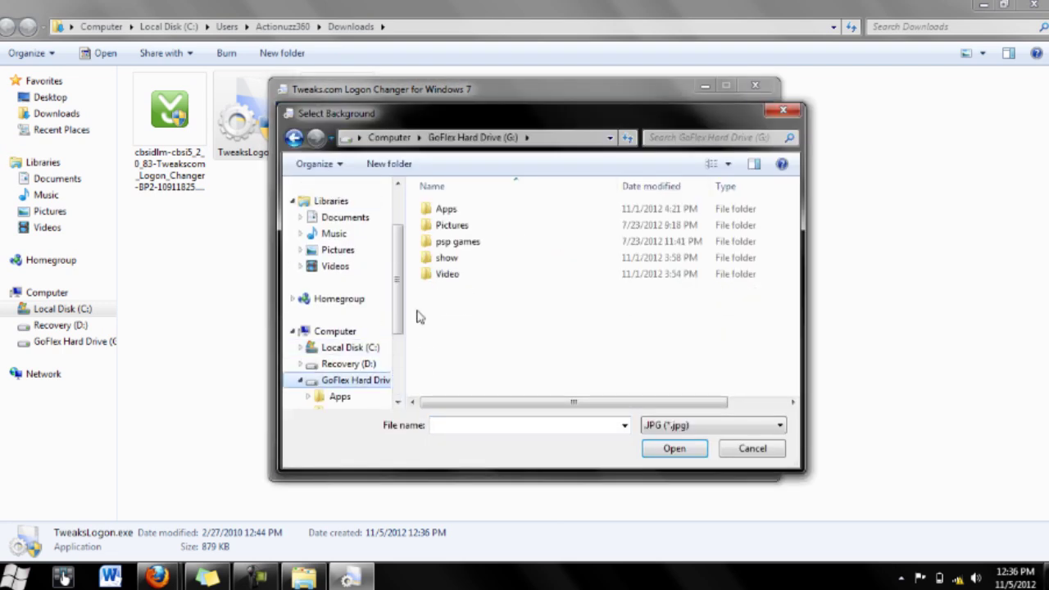
double_click(451, 226)
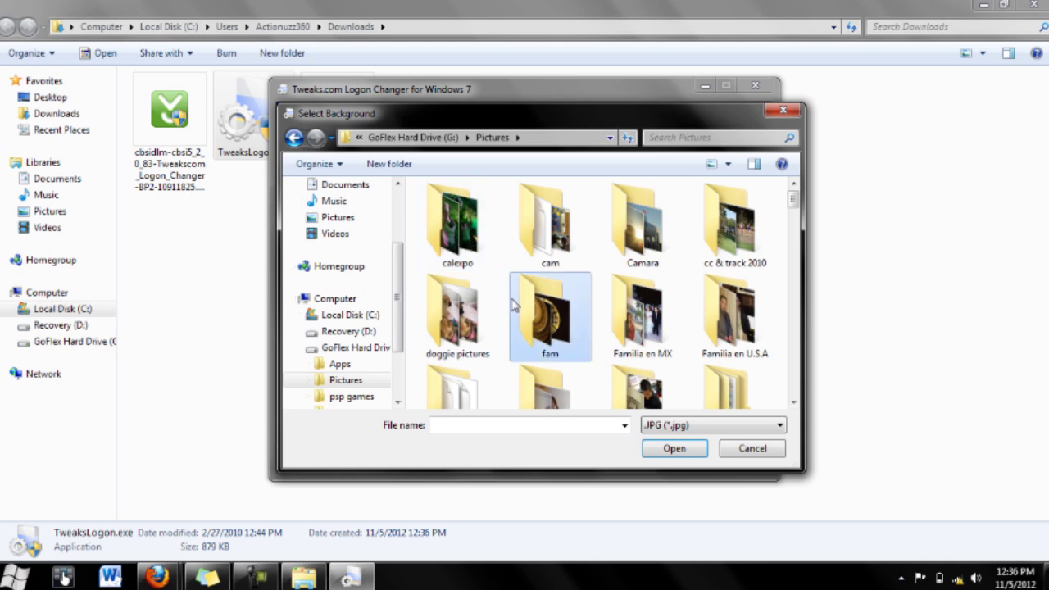
scroll(514, 305, down, 5)
double_click(492, 383)
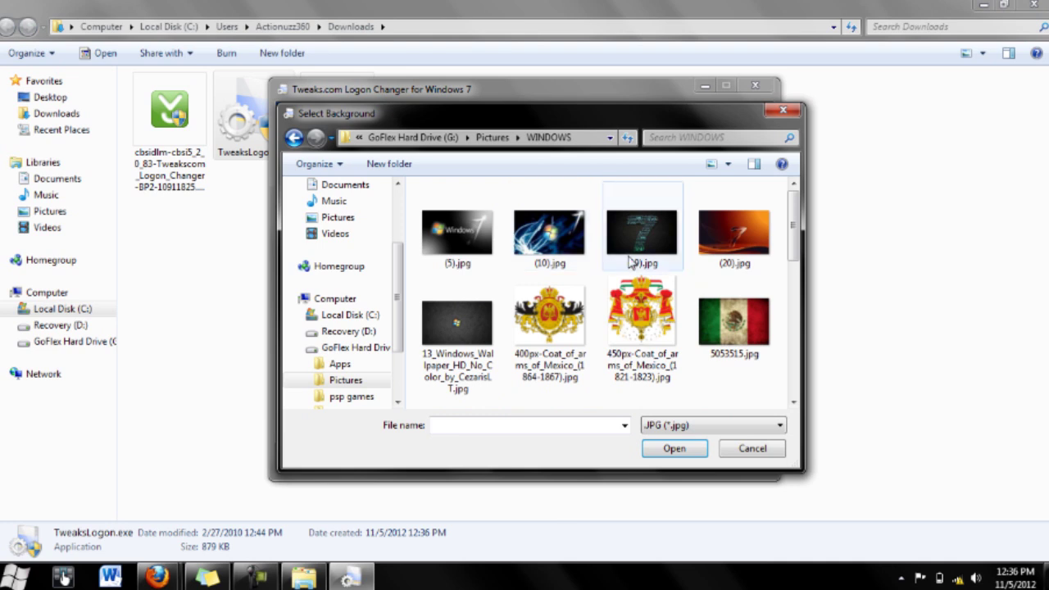
click(492, 259)
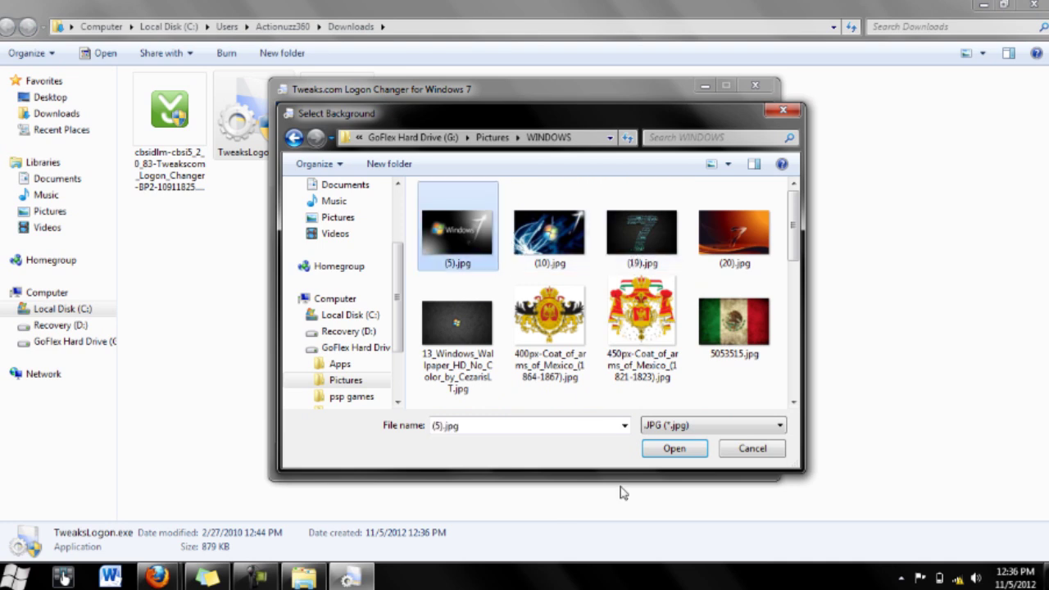
click(672, 450)
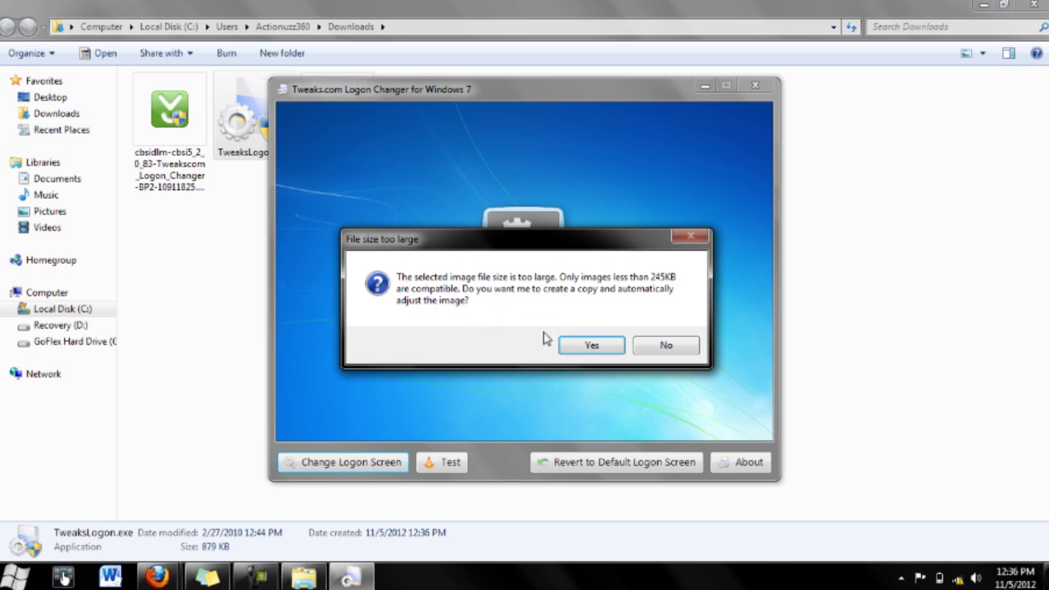
Accept the automatic image adjustment and the backup of old logon backgrounds, and test the new logon screen
click(574, 350)
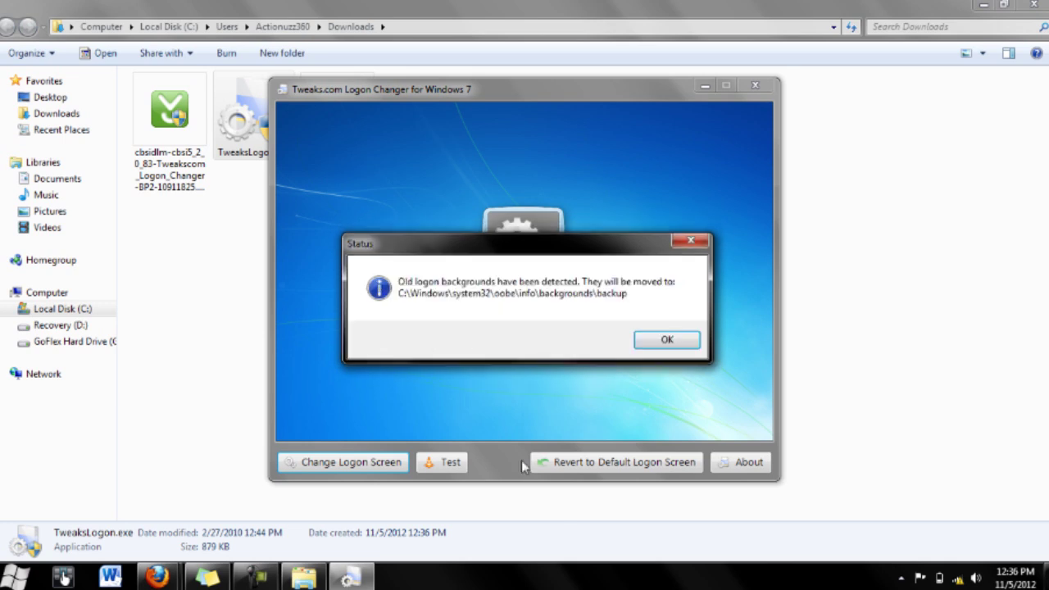
click(670, 342)
click(620, 342)
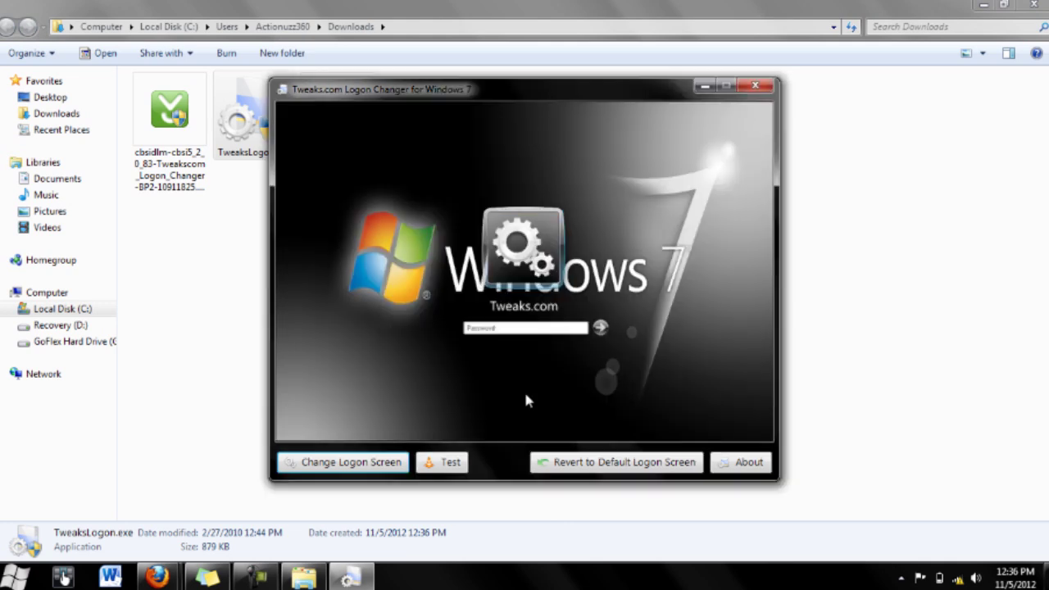
click(444, 464)
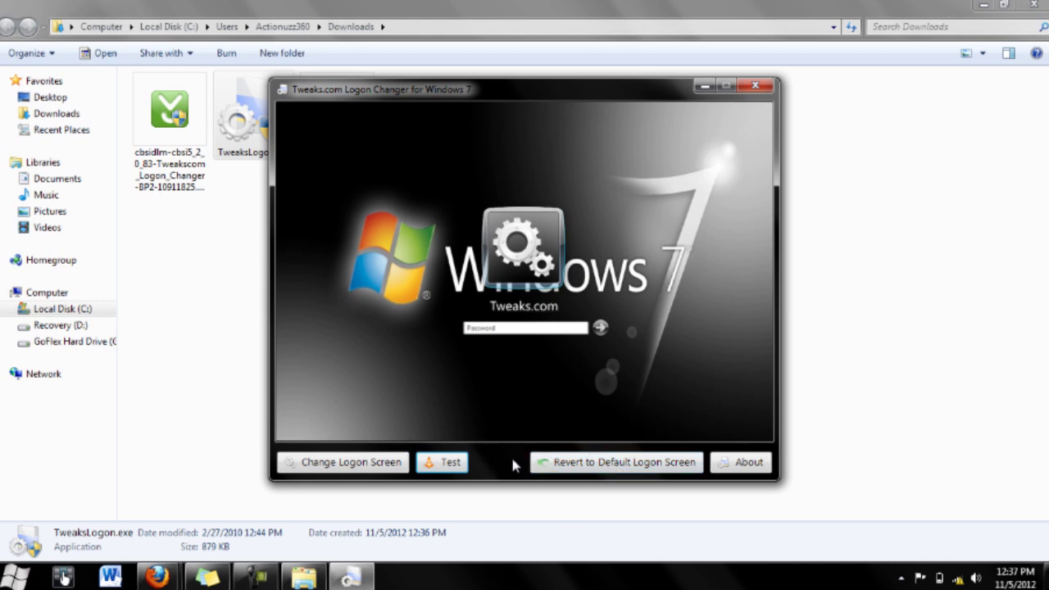
Revert to the default logon screen and close the Logon Changer
click(583, 465)
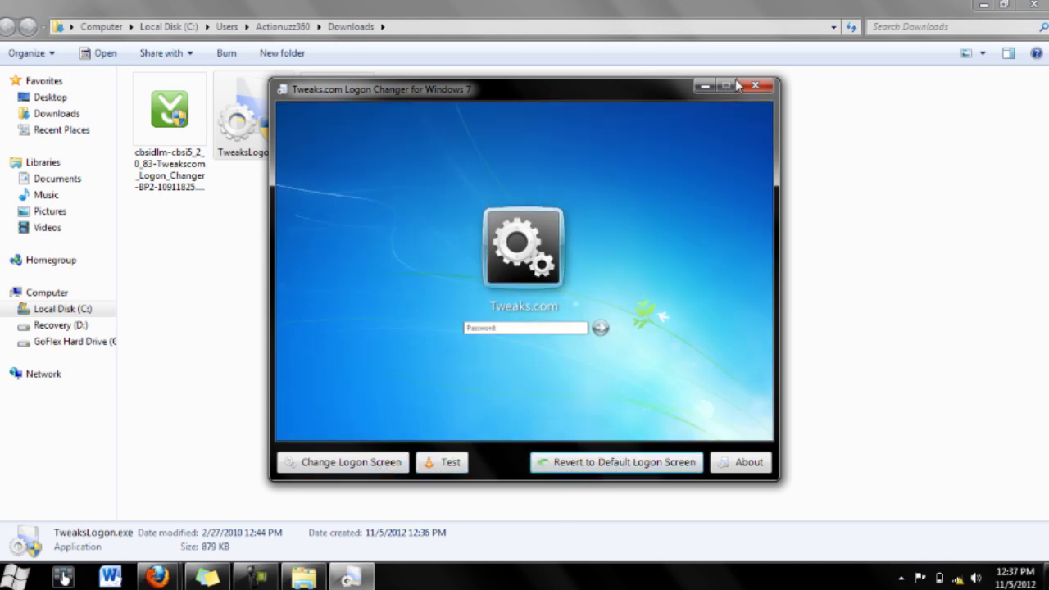
click(753, 87)
click(518, 219)
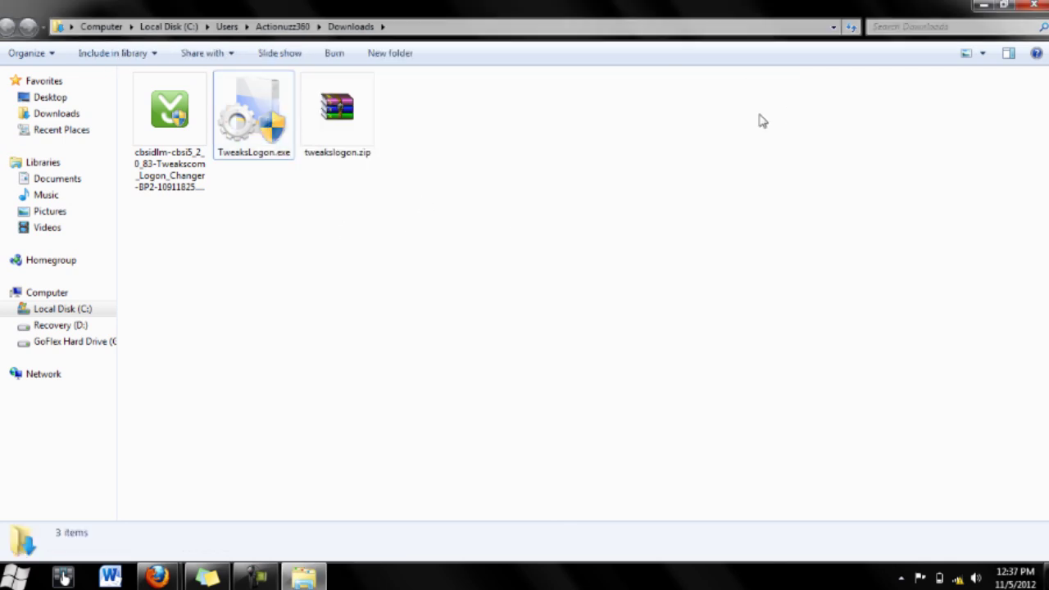
Close the Downloads folder window, the Firefox downloads list and the browser to return to the desktop
click(1032, 5)
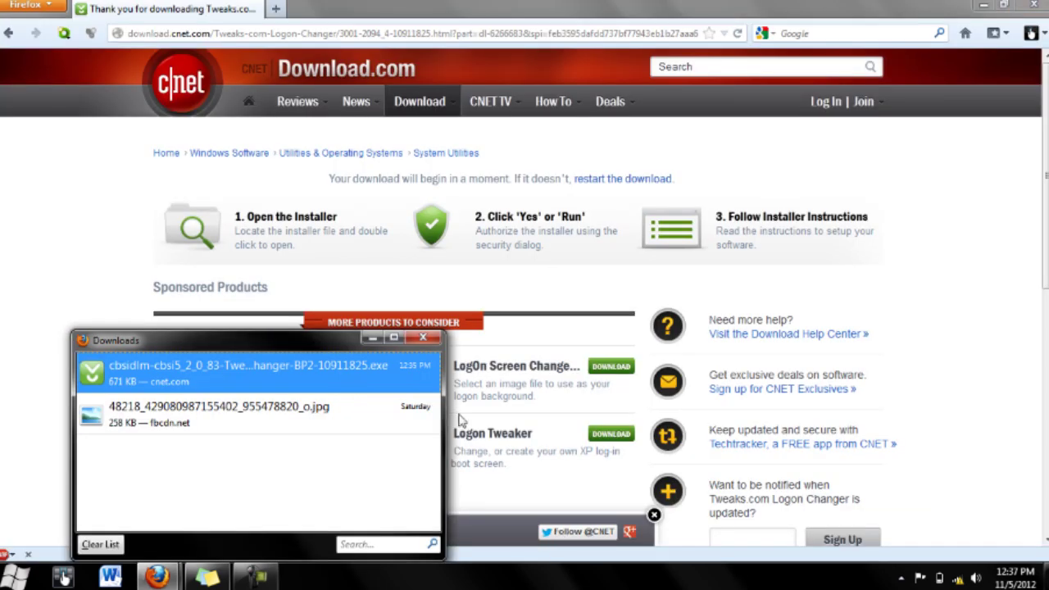
click(423, 338)
click(63, 577)
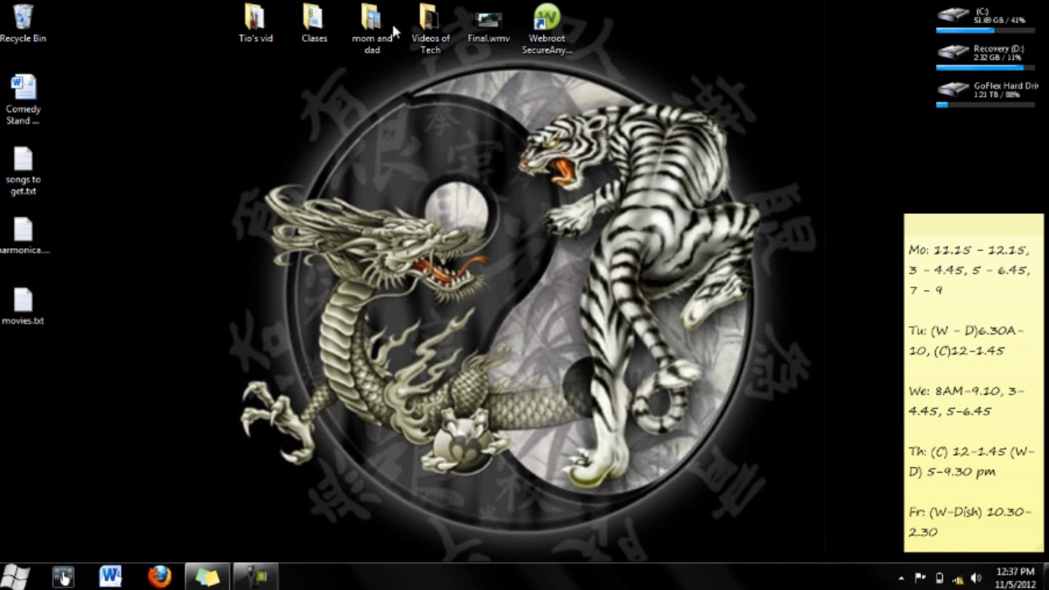
Open My Documents from the desktop dock and go to the Downloads folder
mouse_move(449, 5)
click(336, 29)
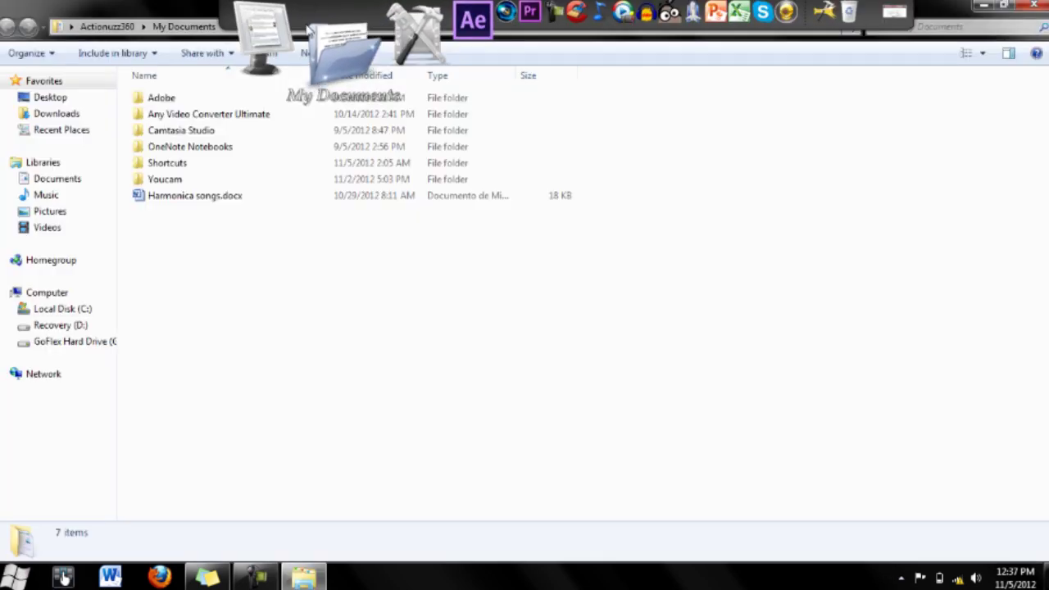
click(77, 112)
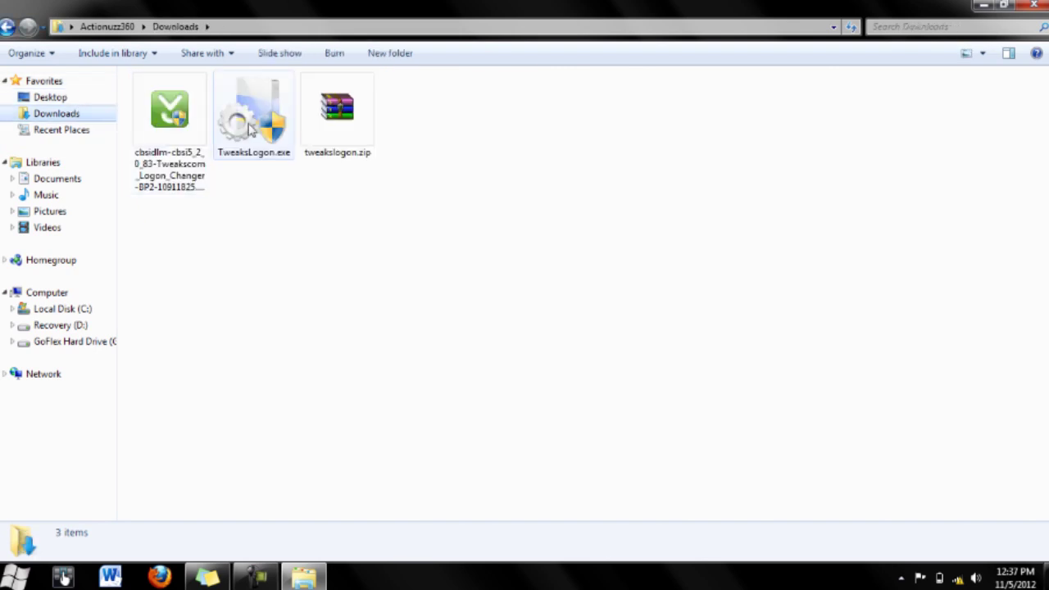
Delete tweakslogon.zip and the CNET installer from the Downloads folder, keeping TweaksLogon.exe
click(267, 129)
click(342, 129)
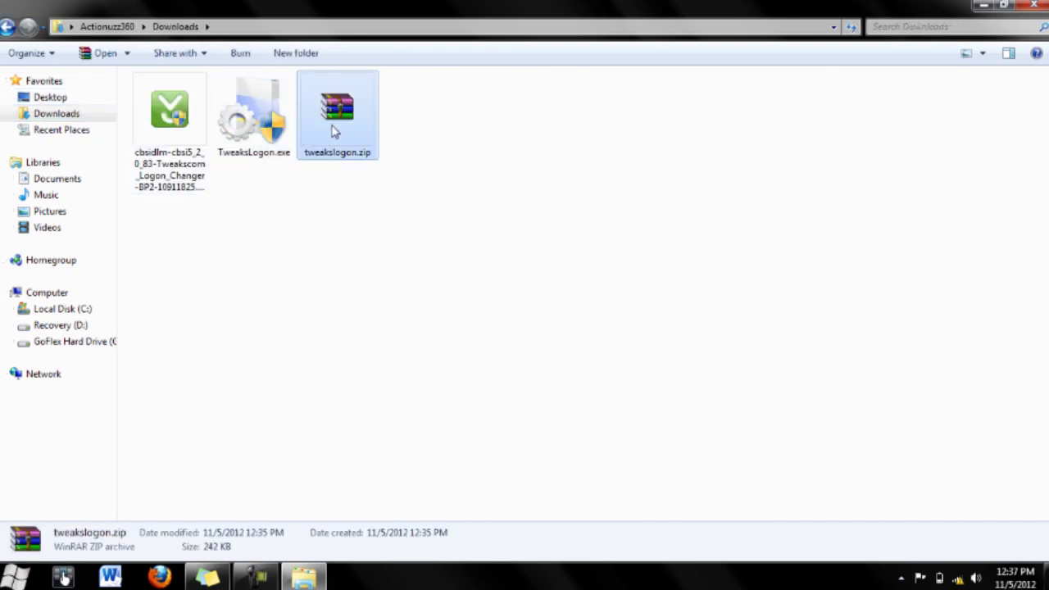
key(Delete)
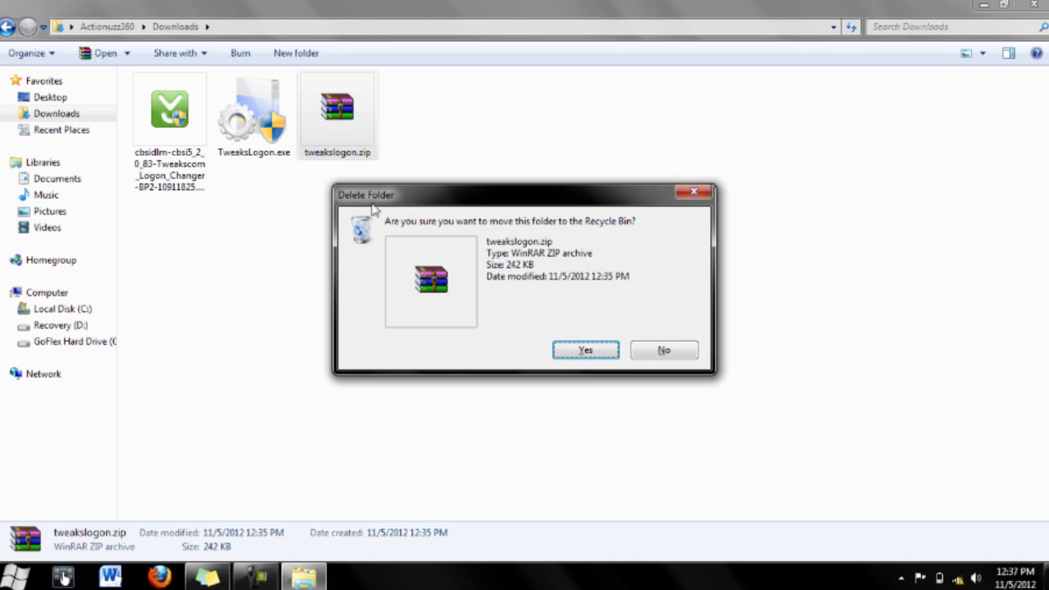
click(573, 350)
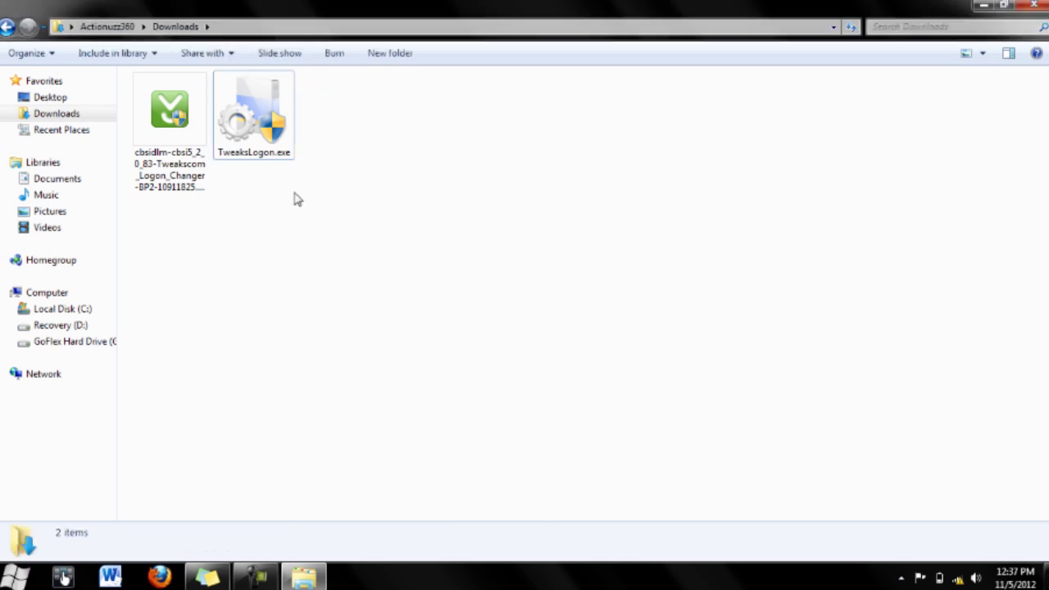
click(181, 157)
key(Delete)
key(Return)
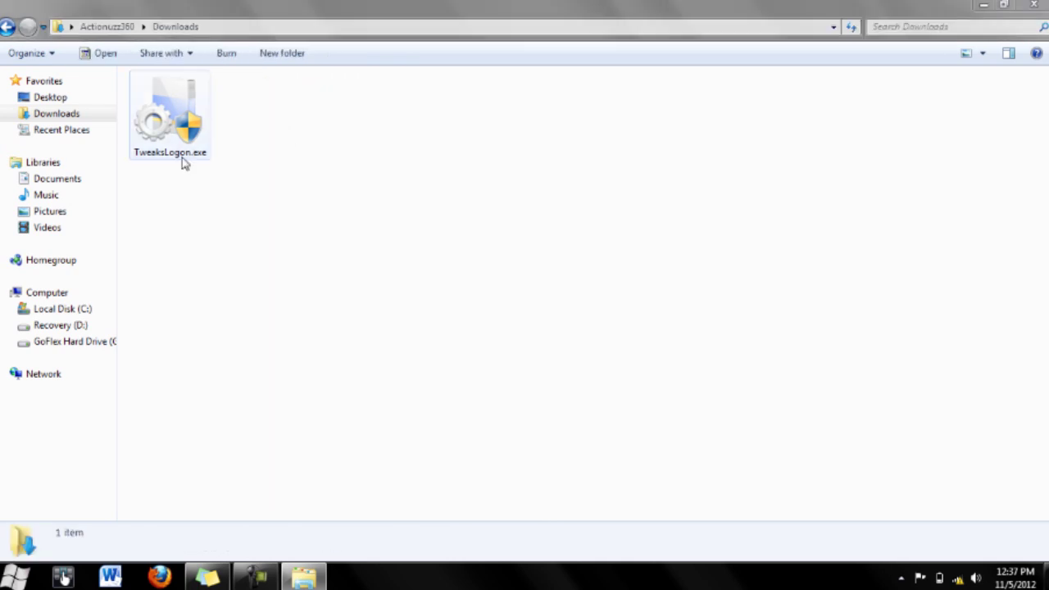
Launch TweaksLogon.exe again from the Downloads folder
double_click(182, 157)
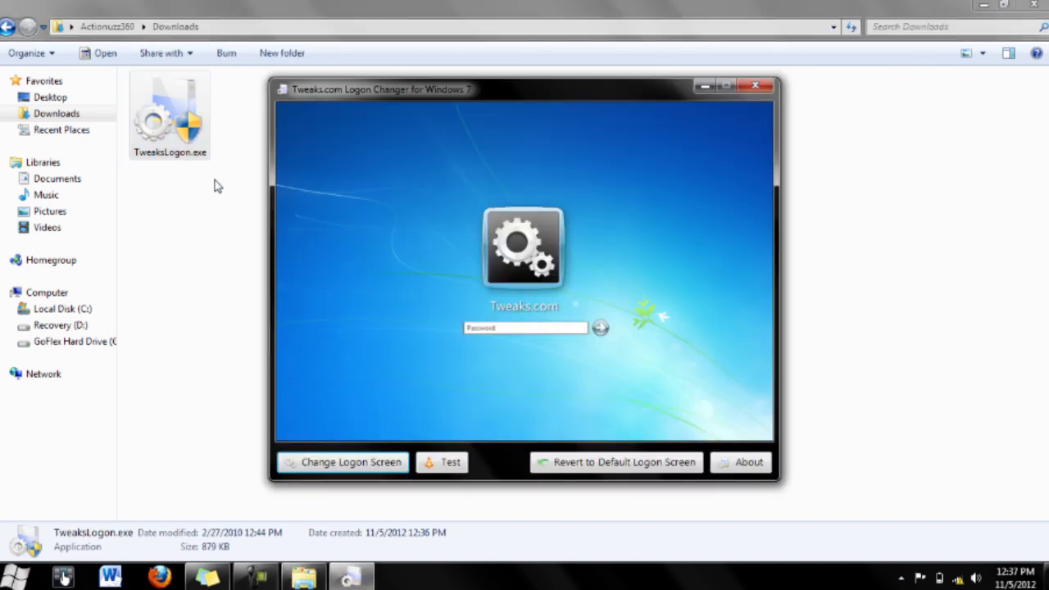